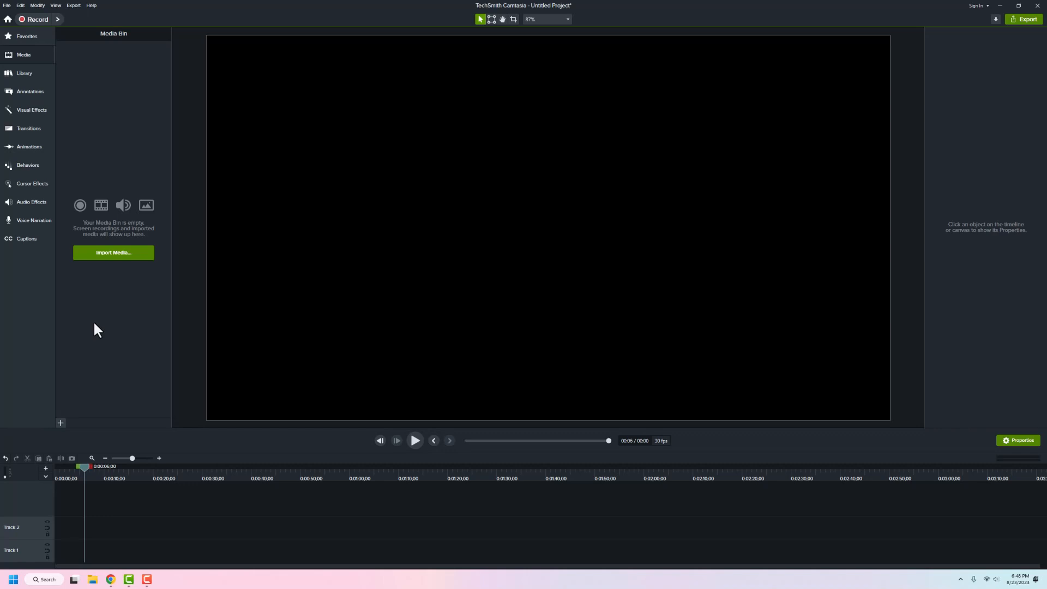
- Record a roughly 6-second voice narration, save it as Narration 3 on Track 1, and zoom the timeline in
left_click(28, 221)
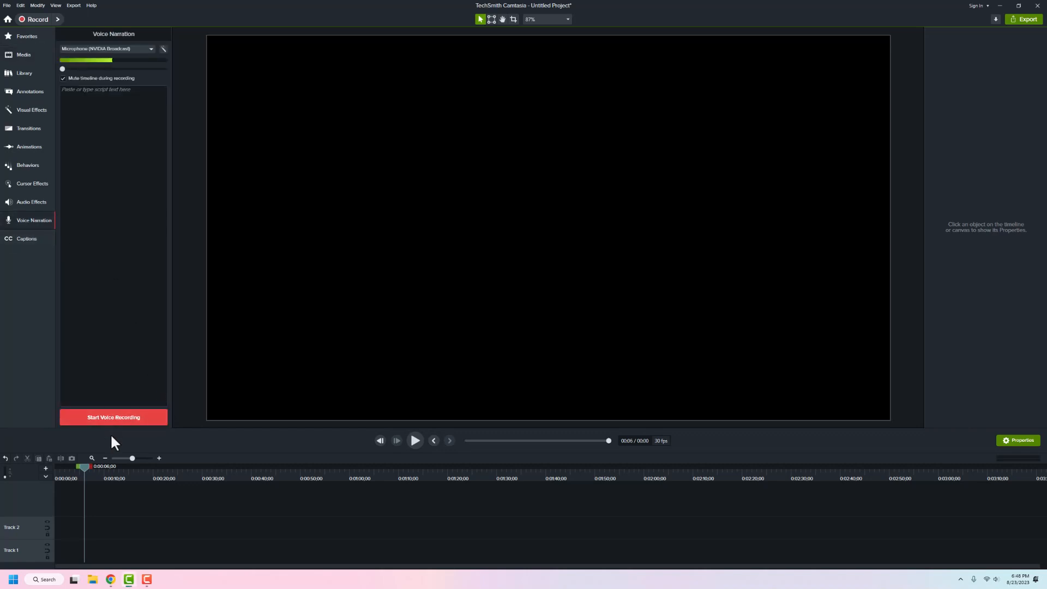
left_click(115, 419)
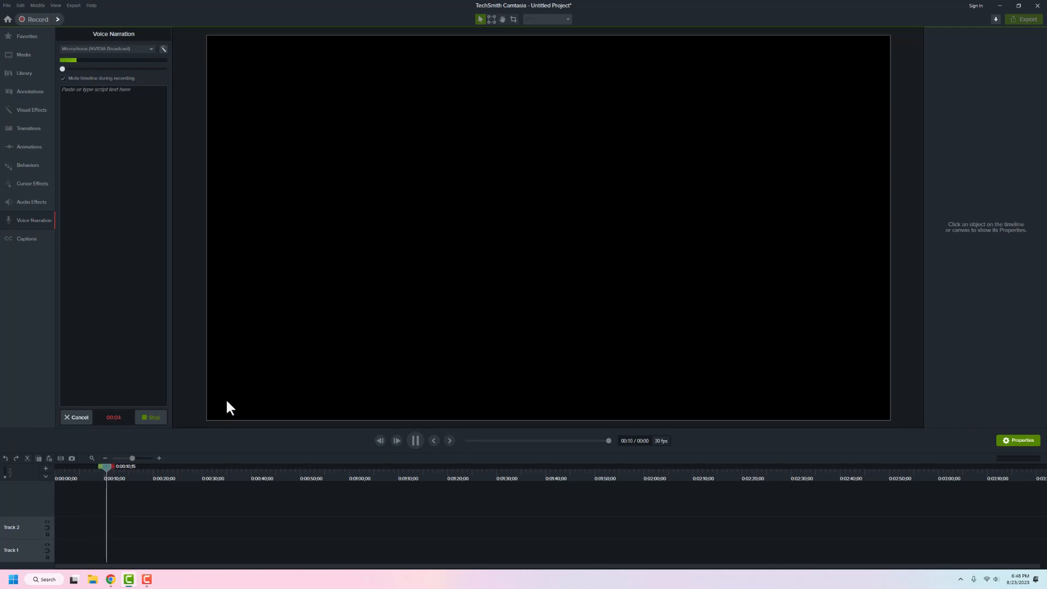
left_click(152, 418)
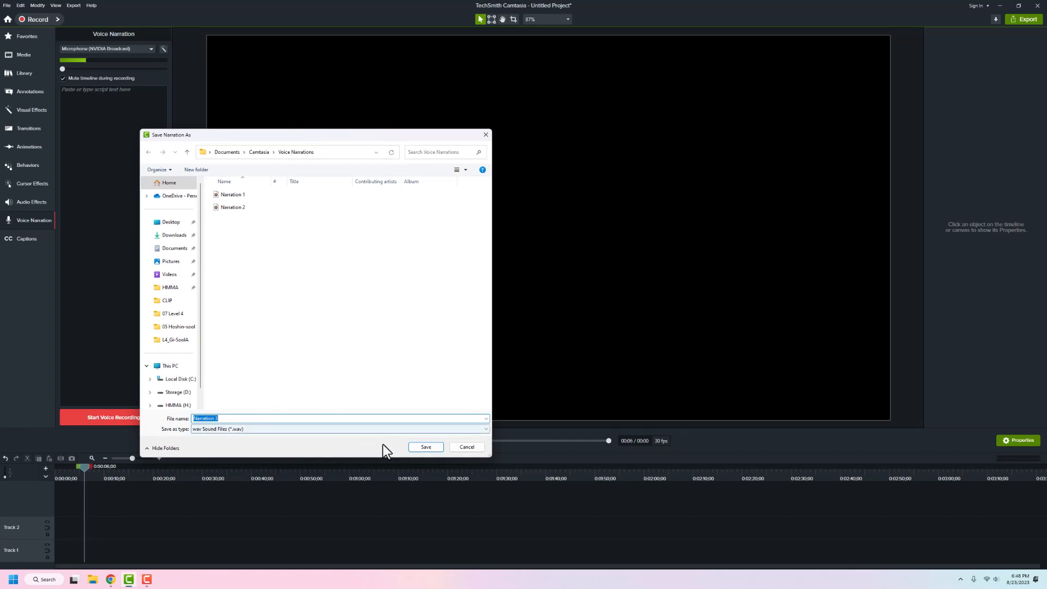
left_click(424, 447)
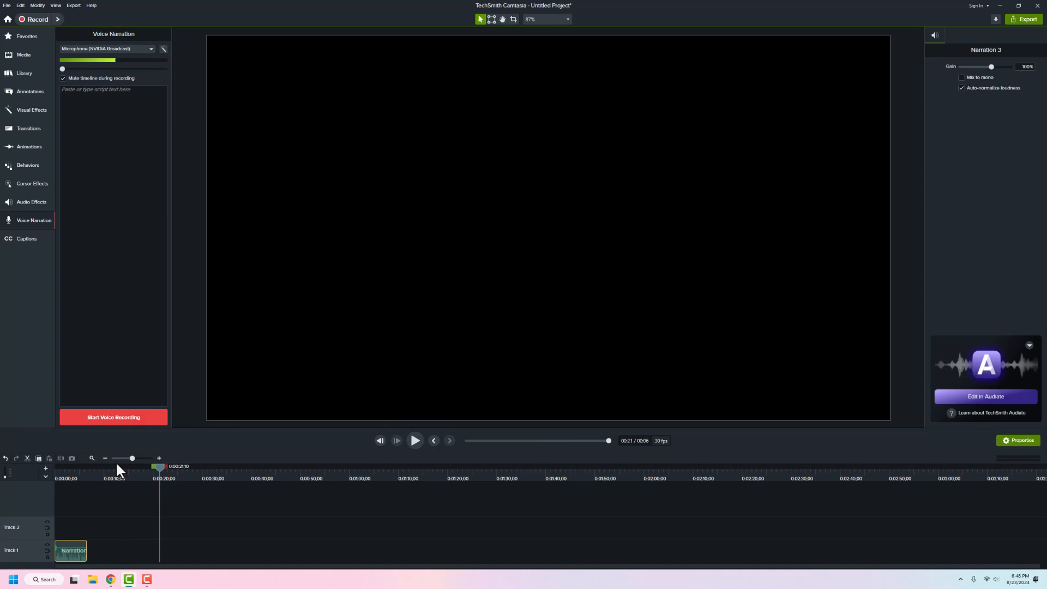
left_click(158, 459)
- Scrub through Narration 3 to review it, then show the Library's Audio Visualizers folder
left_click_drag(187, 473, 50, 518)
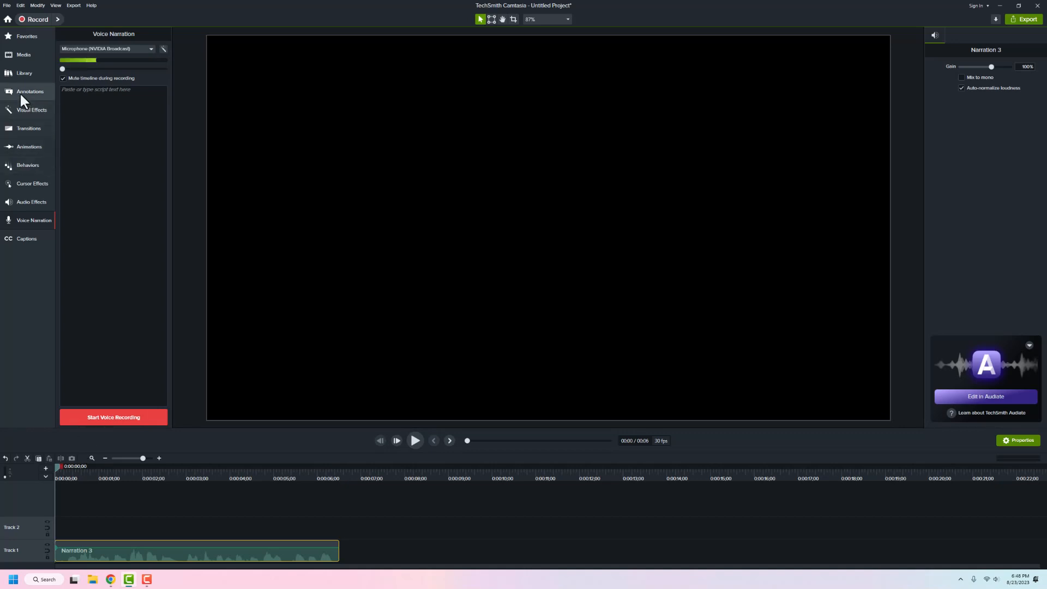
left_click(15, 73)
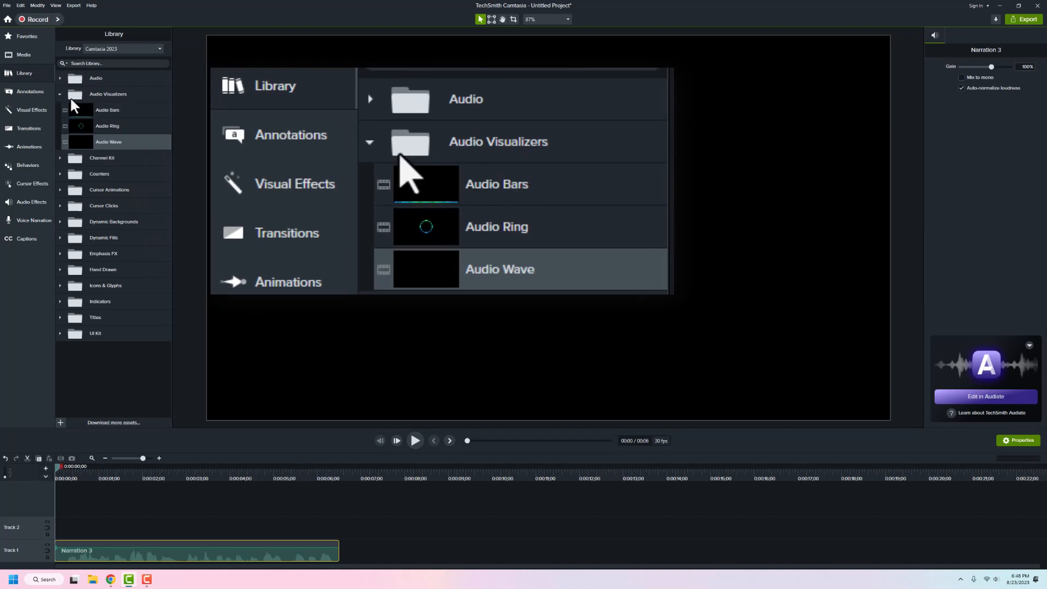
- Add Audio Bars to Track 2, trim it to the narration's 6-second length, and preview playback
left_click(80, 109)
left_click_drag(80, 109, 52, 529)
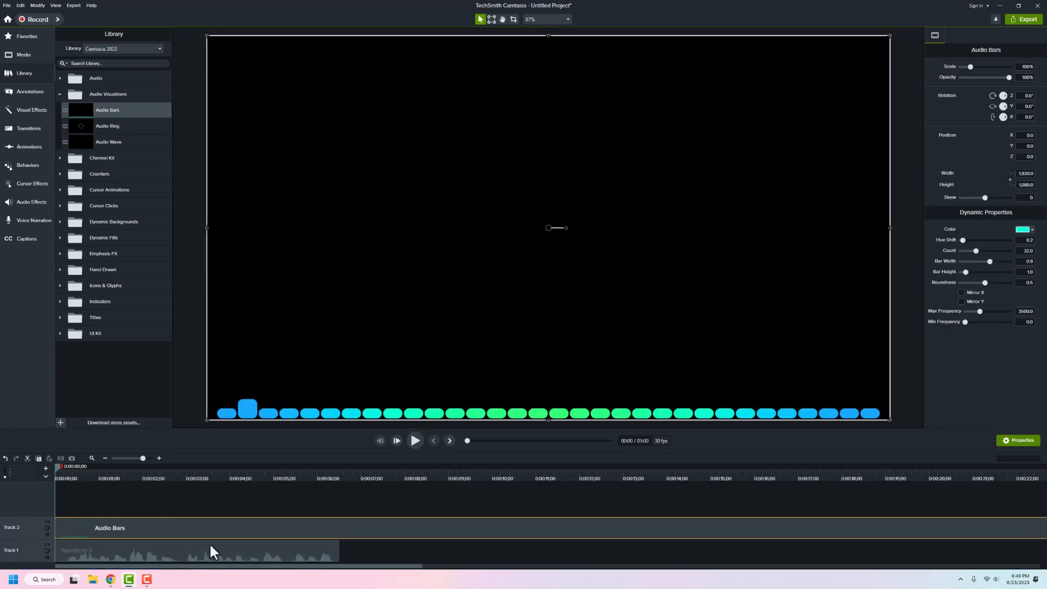
left_click(105, 458)
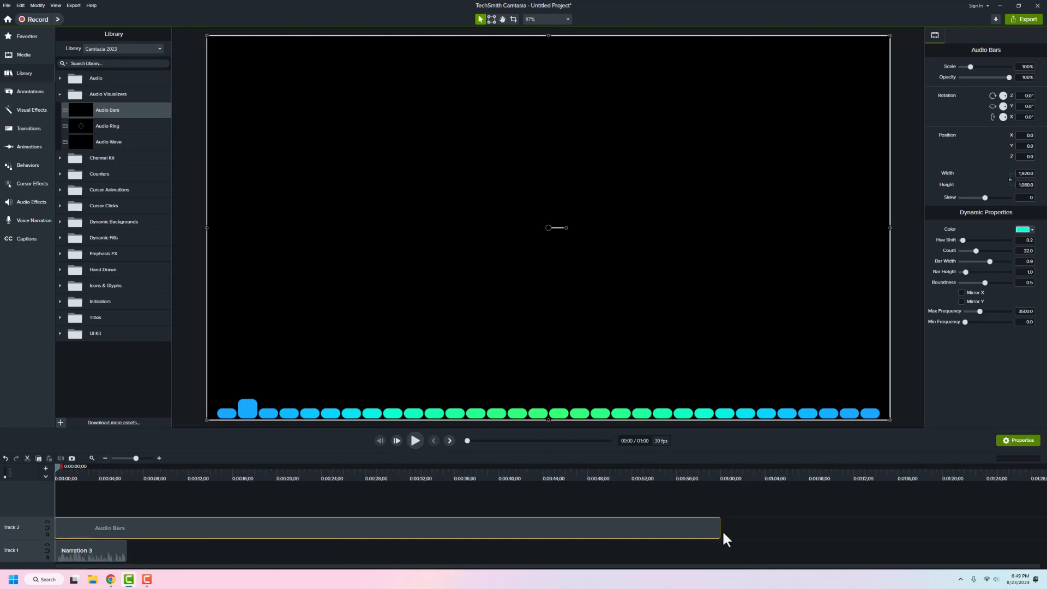
left_click_drag(722, 529, 117, 541)
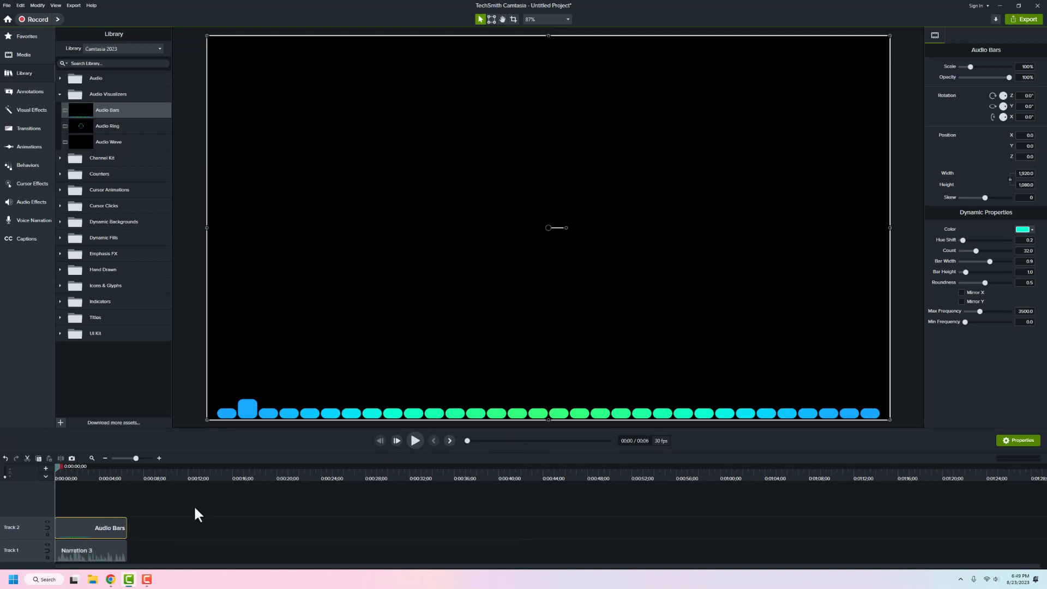
left_click(416, 441)
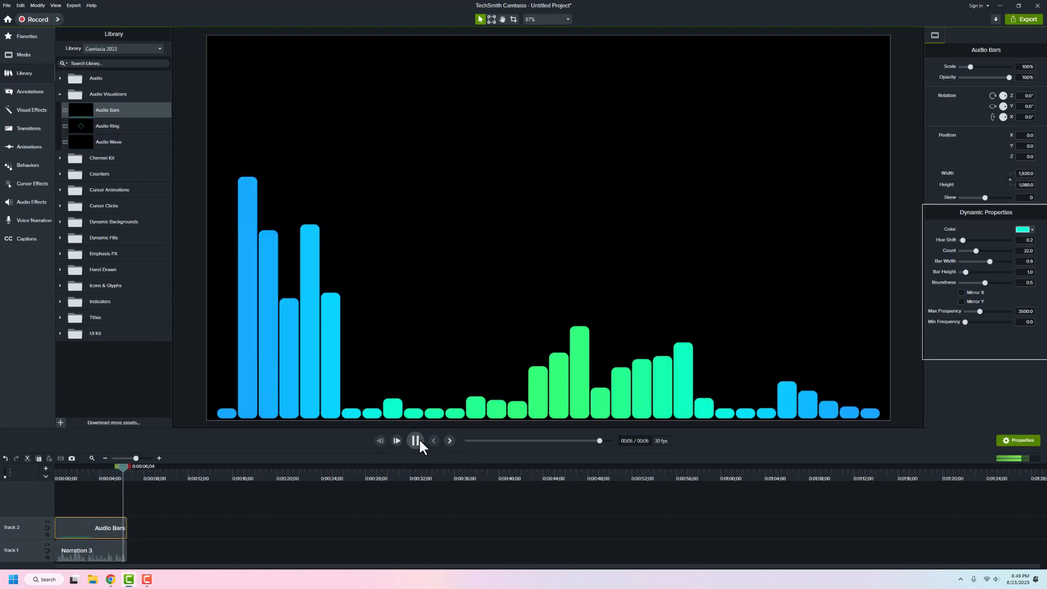
left_click(419, 440)
left_click(419, 440)
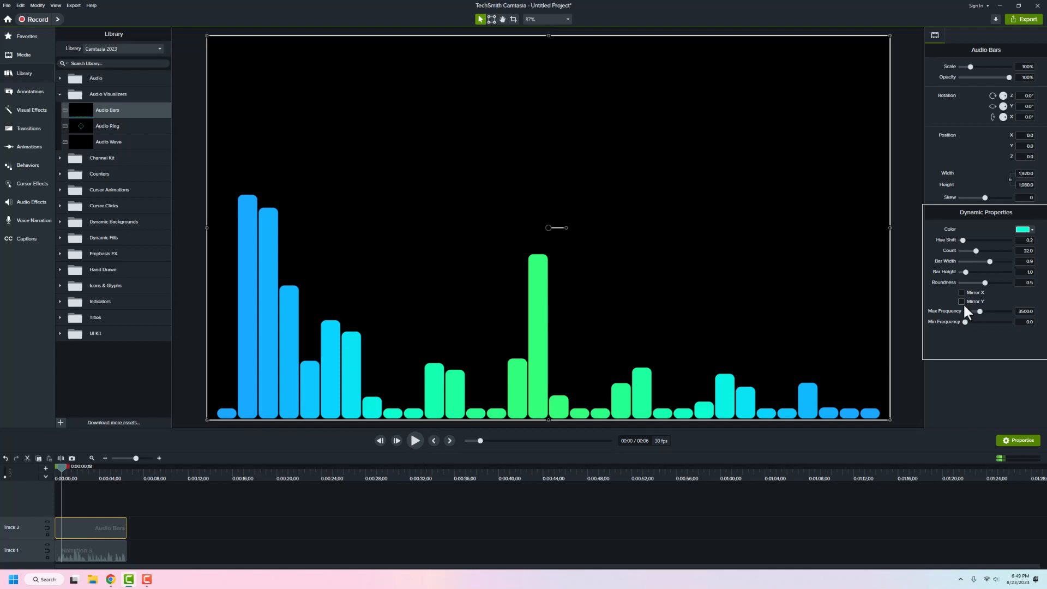
- Color the Audio Bars navy blue with a raised hue shift for multicolored bars, and preview them
left_click(1030, 230)
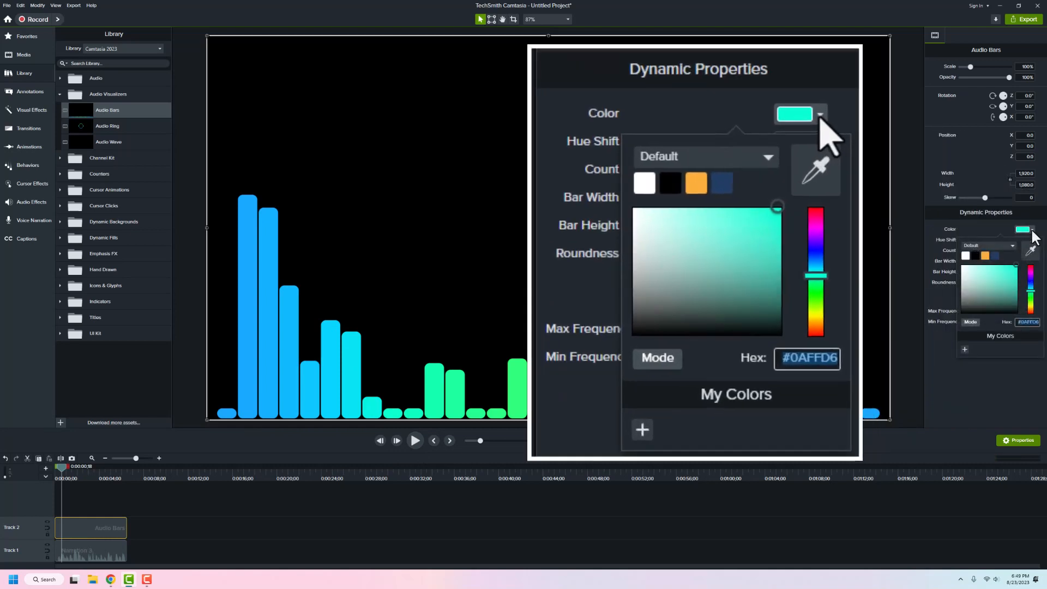
left_click(966, 256)
left_click(1033, 230)
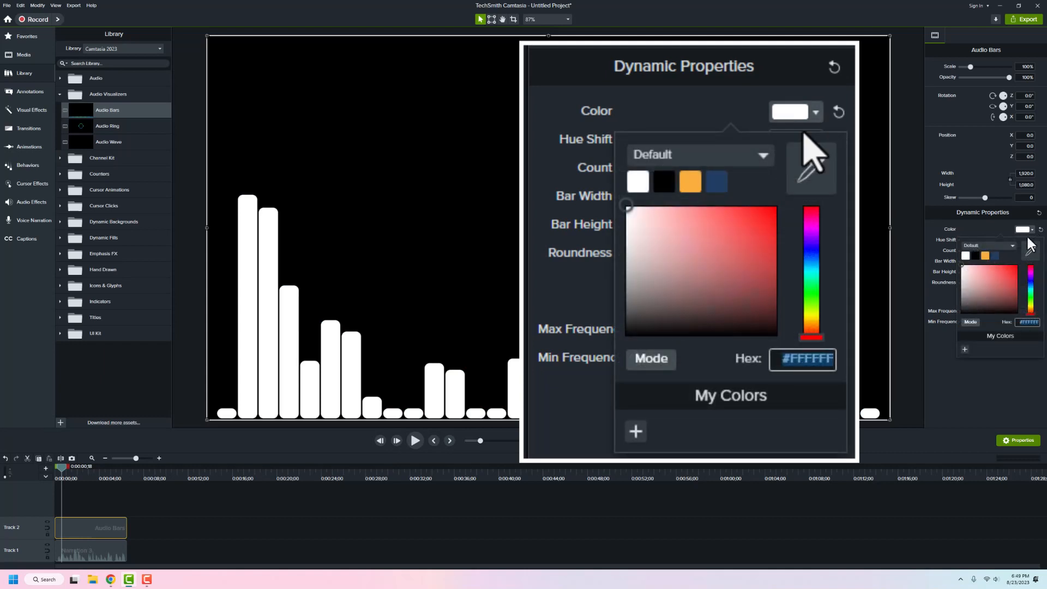
left_click(996, 254)
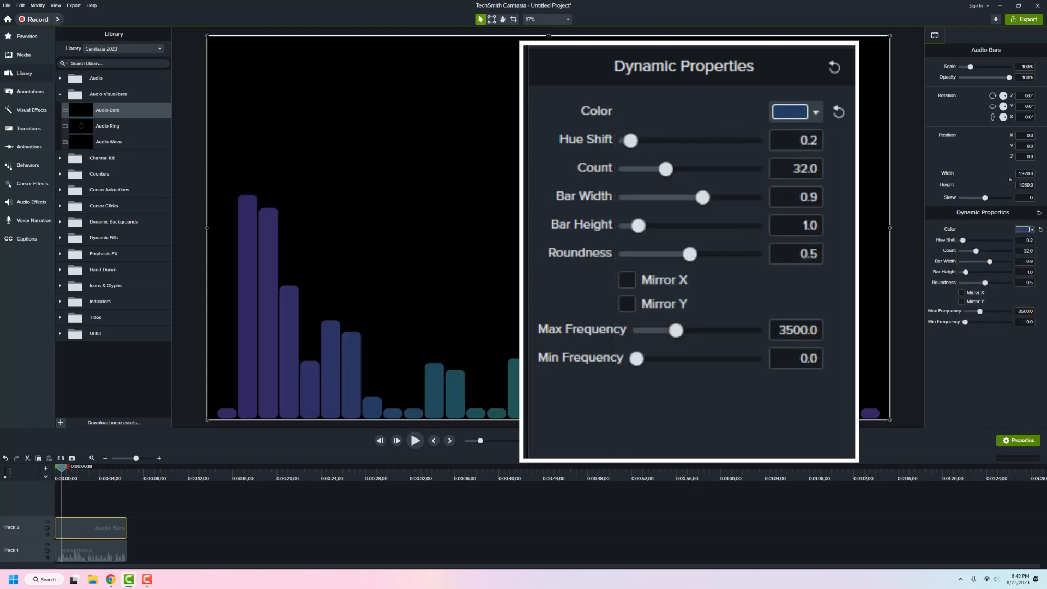
left_click_drag(964, 241, 922, 257)
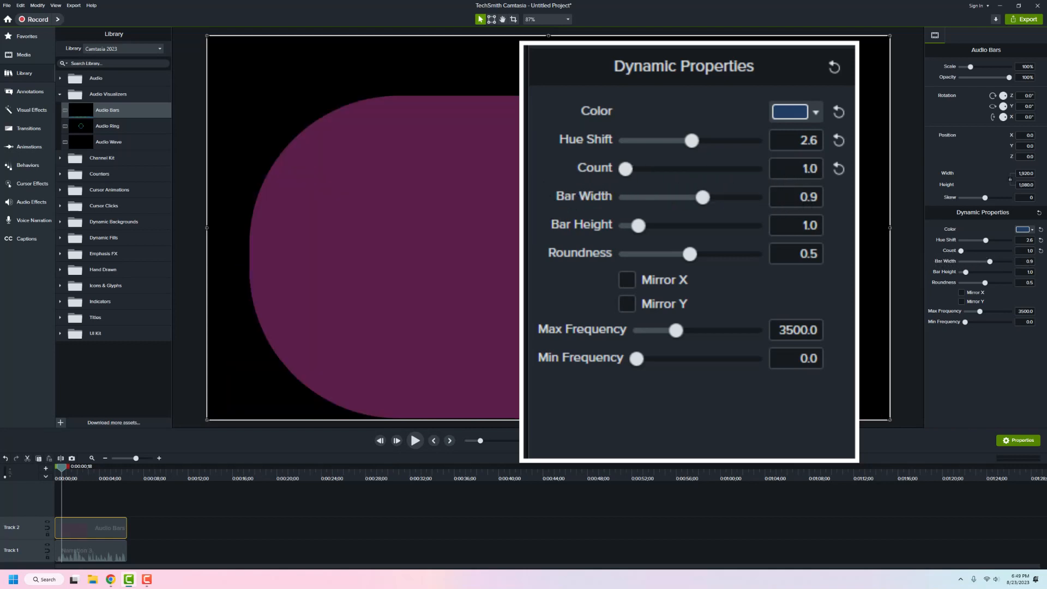
left_click(418, 440)
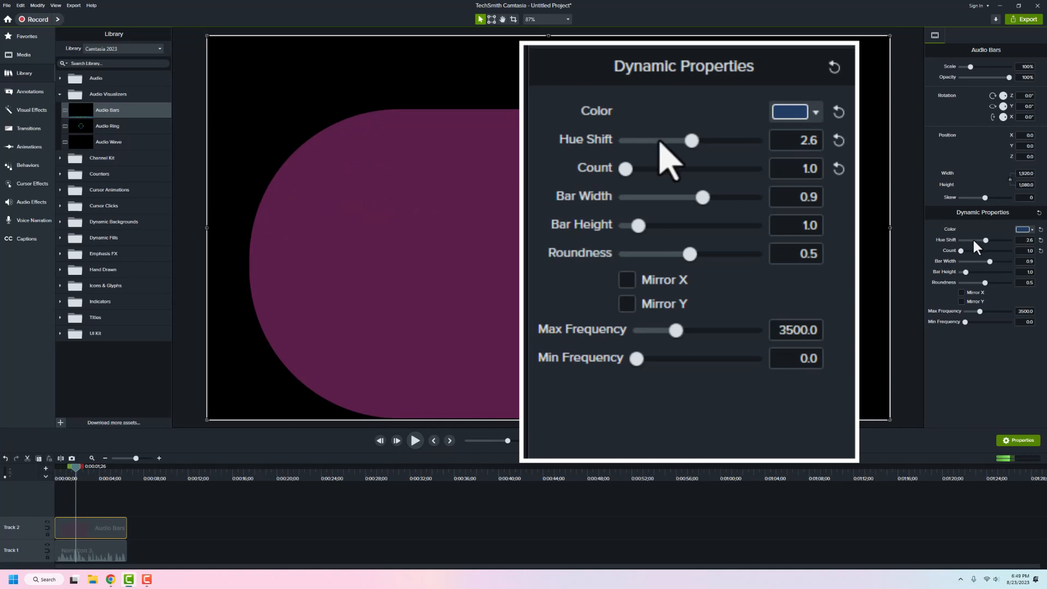
- Set 27 bars with roundness 0.2, leave mirroring off, and move the bars higher on the canvas
left_click_drag(961, 251, 960, 274)
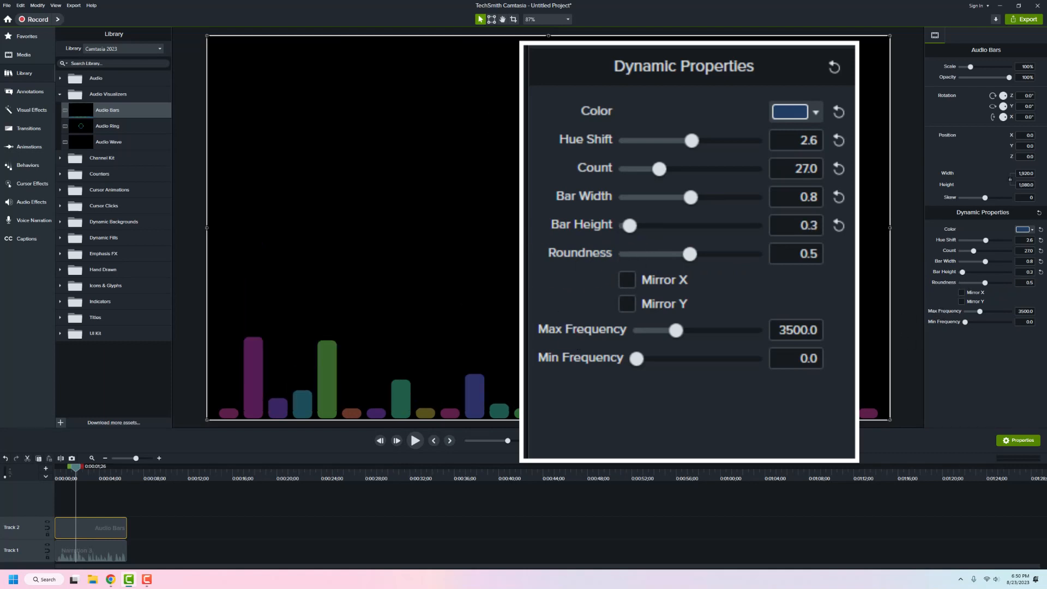
left_click_drag(986, 283, 1044, 290)
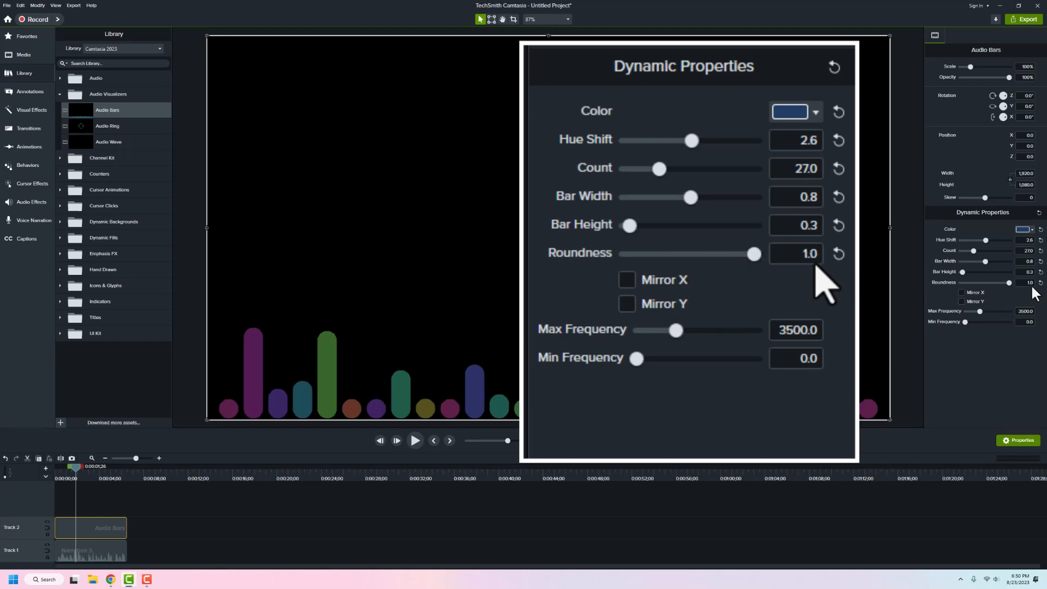
left_click_drag(949, 286, 880, 293)
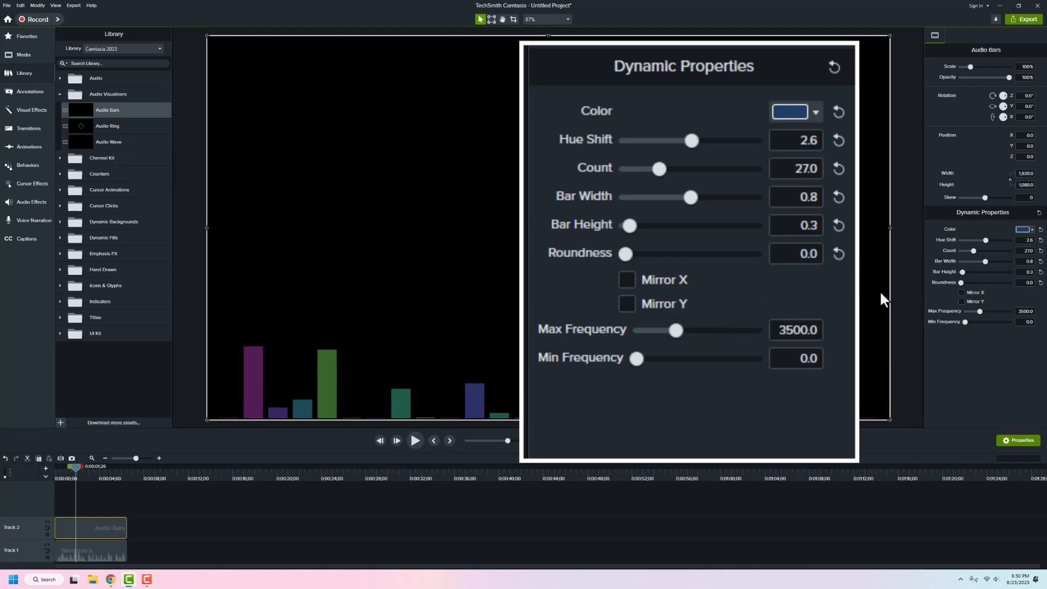
left_click(969, 283)
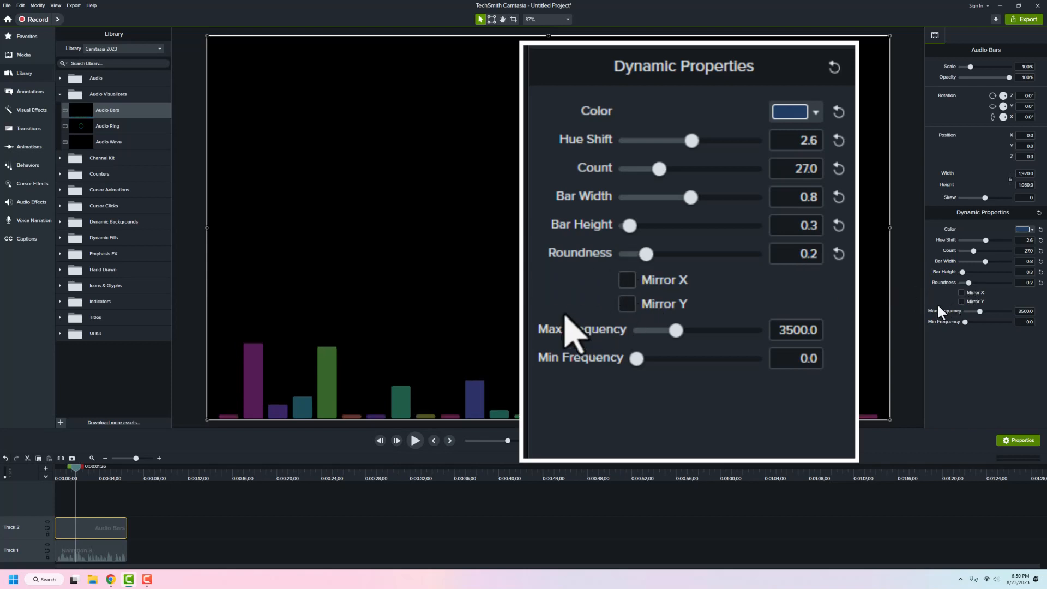
left_click(961, 292)
left_click(961, 293)
left_click(962, 301)
left_click(962, 302)
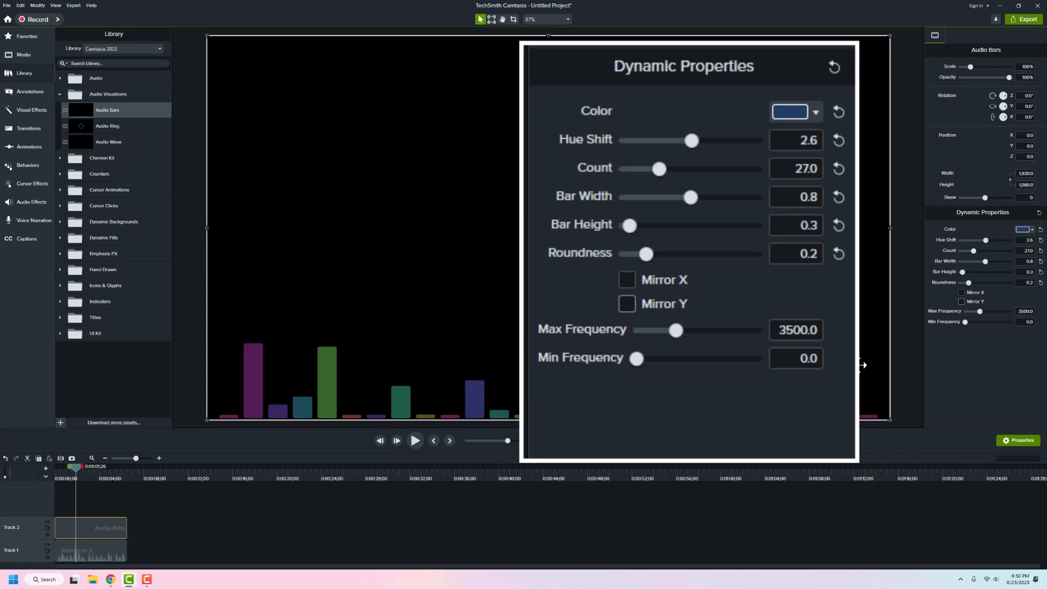
left_click_drag(473, 398, 454, 352)
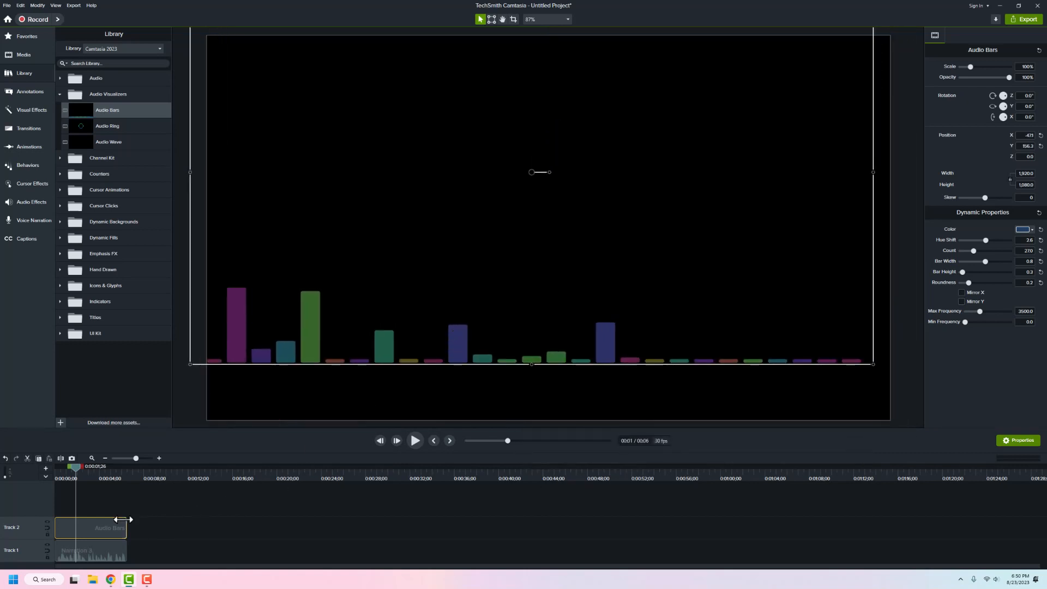
- Replace Audio Bars with a 6-second Audio Ring clip, preview it, then delete it
key("Delete")
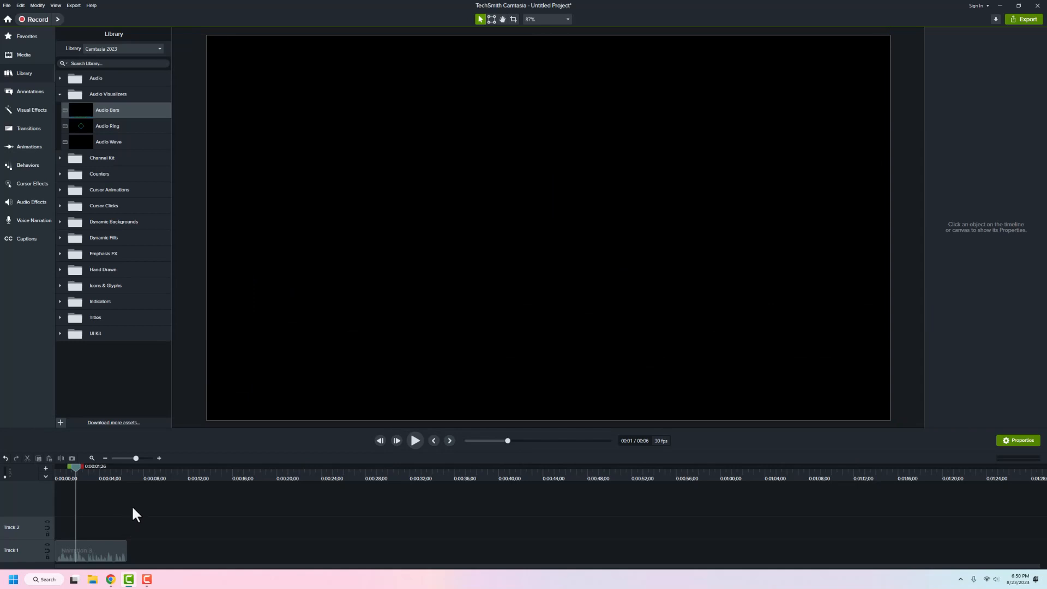
left_click_drag(99, 126, 87, 525)
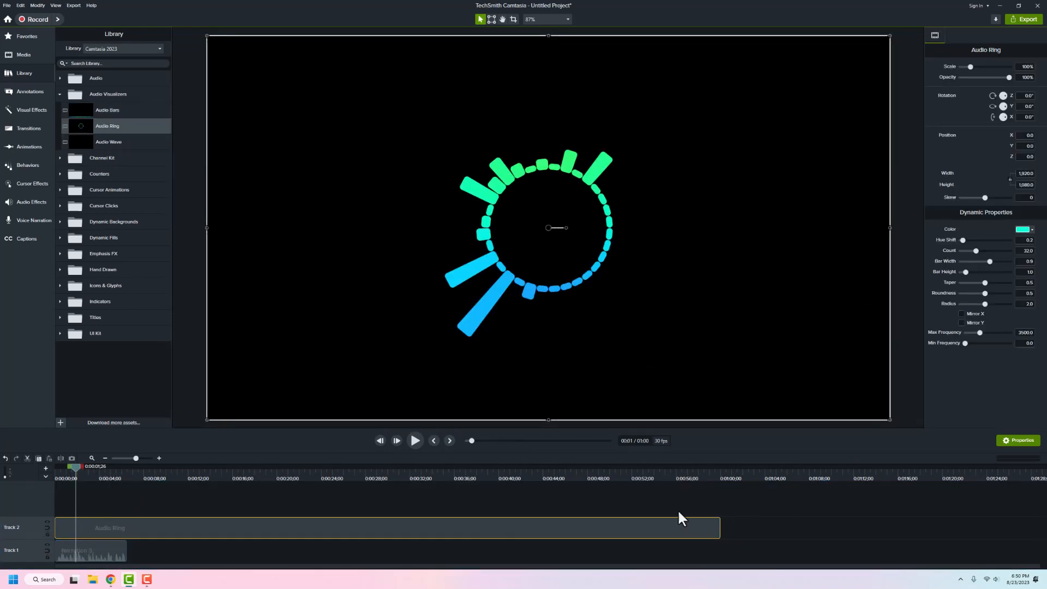
left_click_drag(720, 526, 126, 527)
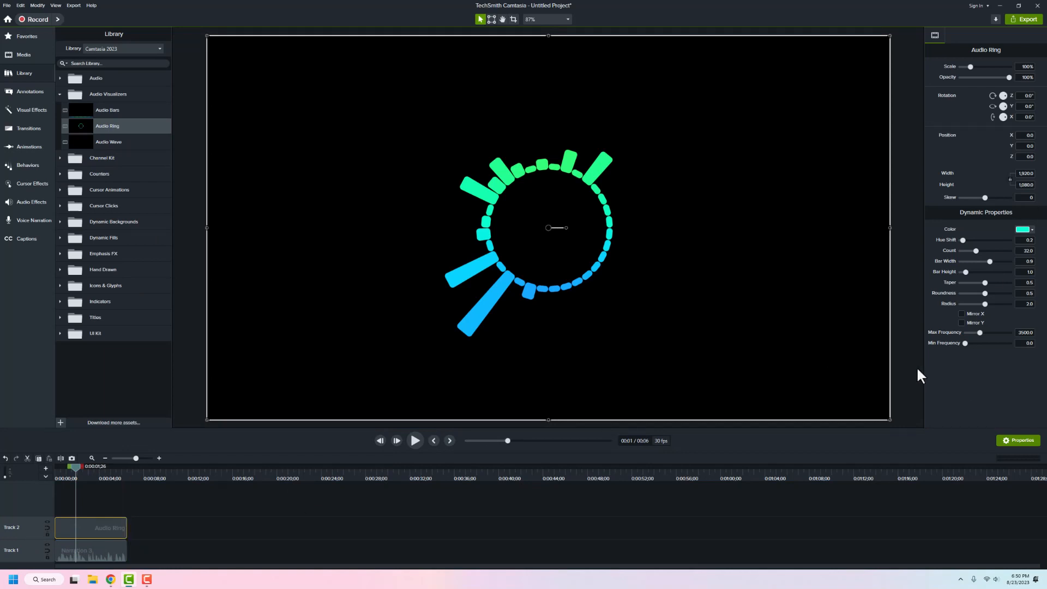
left_click(415, 441)
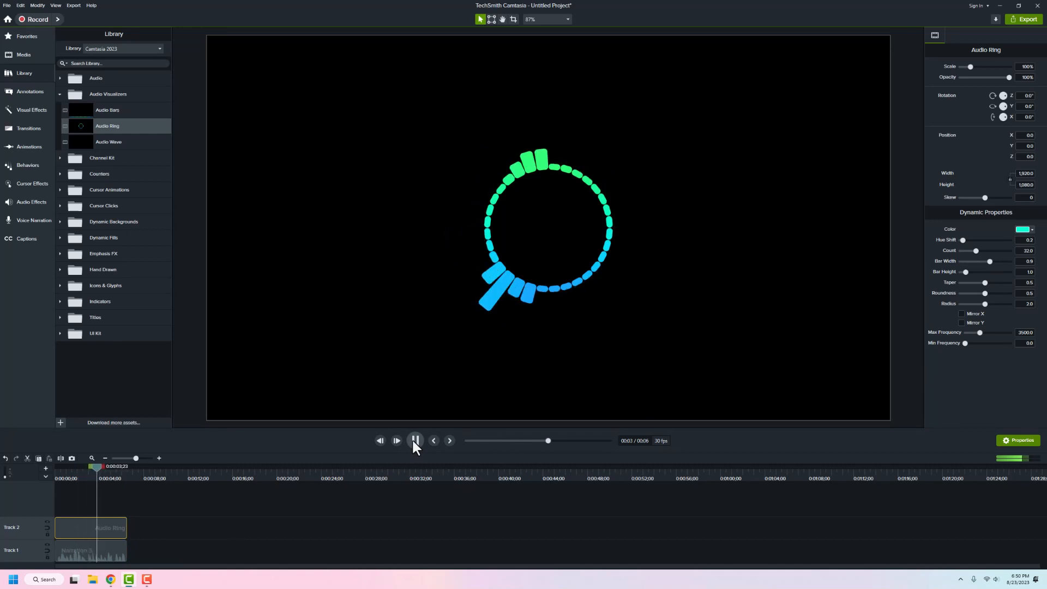
left_click(414, 441)
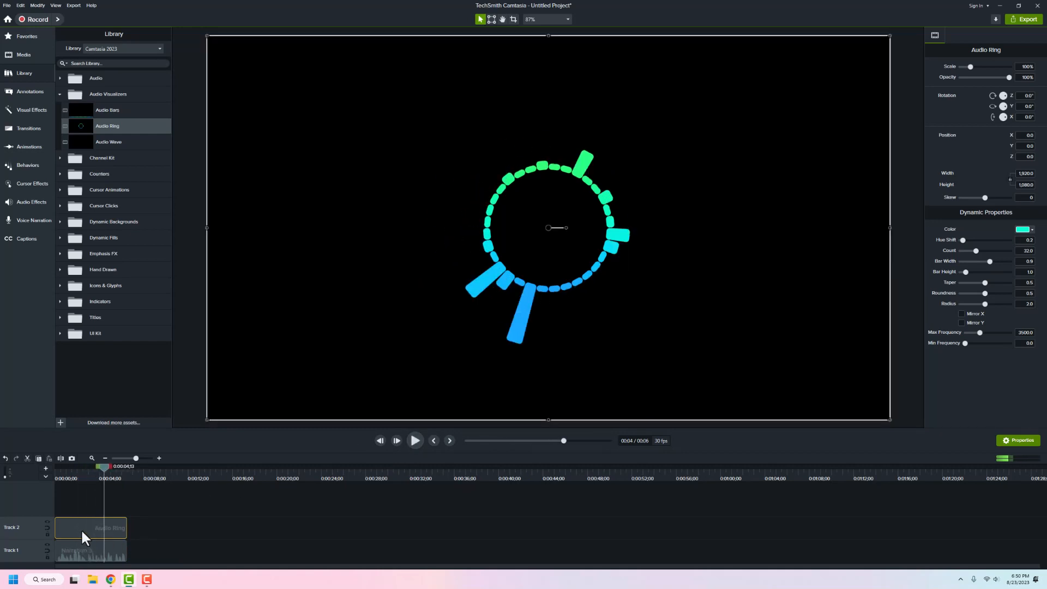
key("Delete")
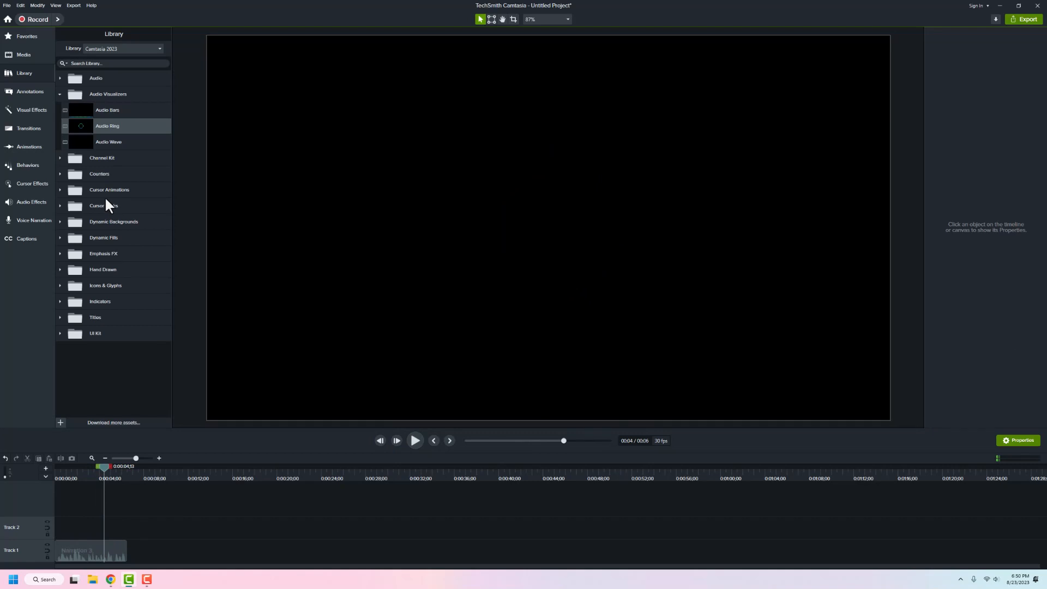
- Add Audio Wave to Track 2, trim it to six seconds, and return the playhead to the start
left_click_drag(82, 143, 30, 532)
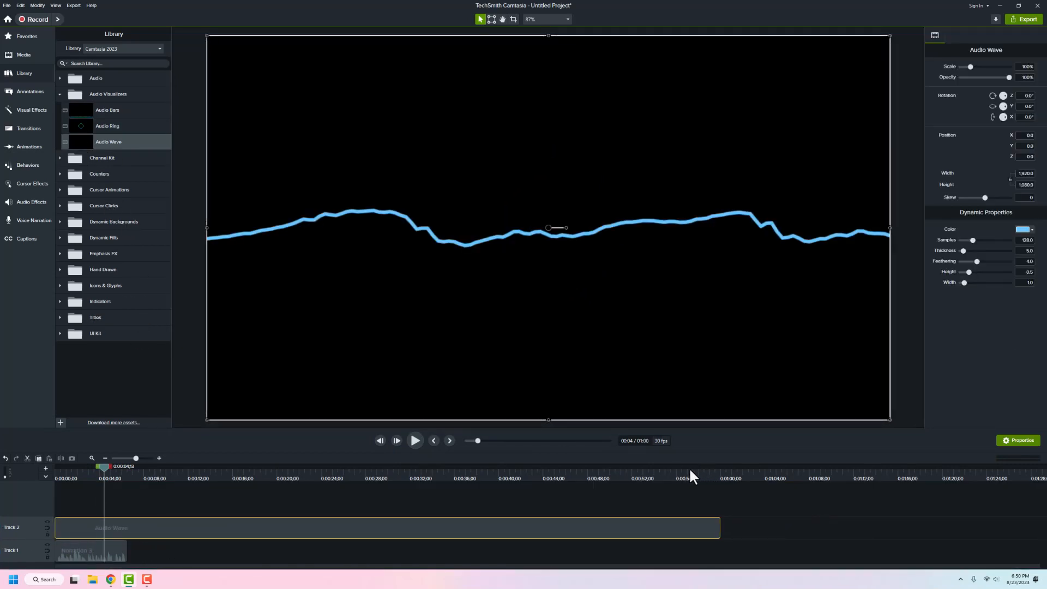
left_click_drag(719, 528, 127, 546)
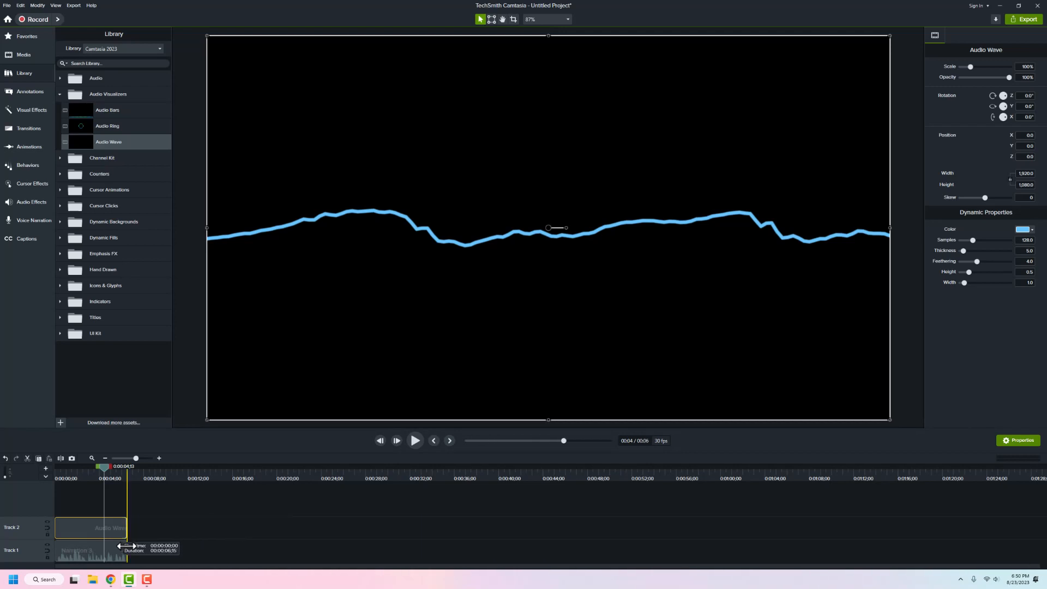
left_click_drag(102, 468, 53, 482)
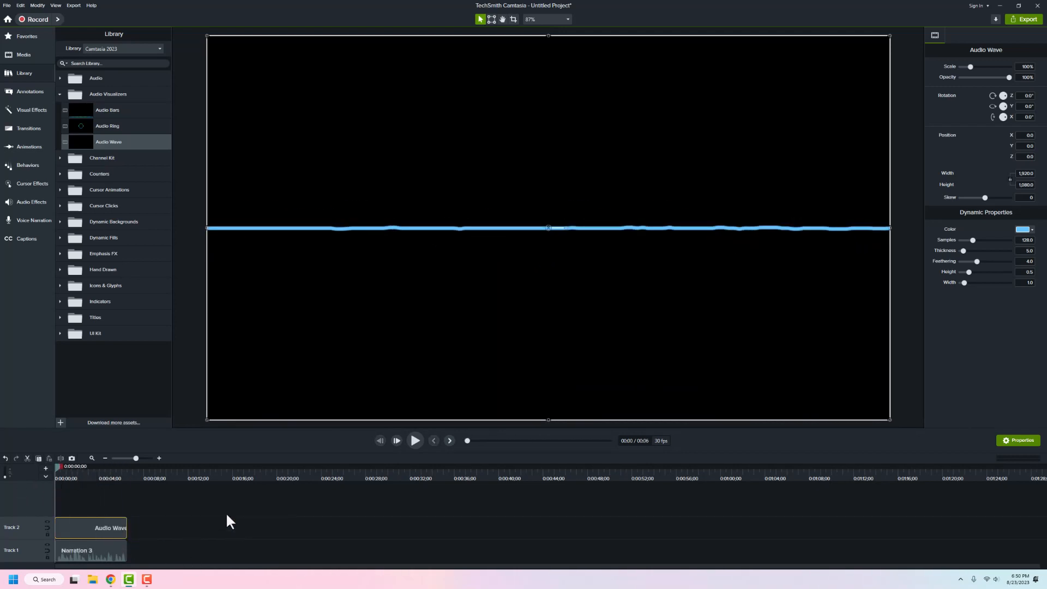
- Make the wave white, raise Samples to 45.9, and lower Feathering to 3.5
left_click(1031, 230)
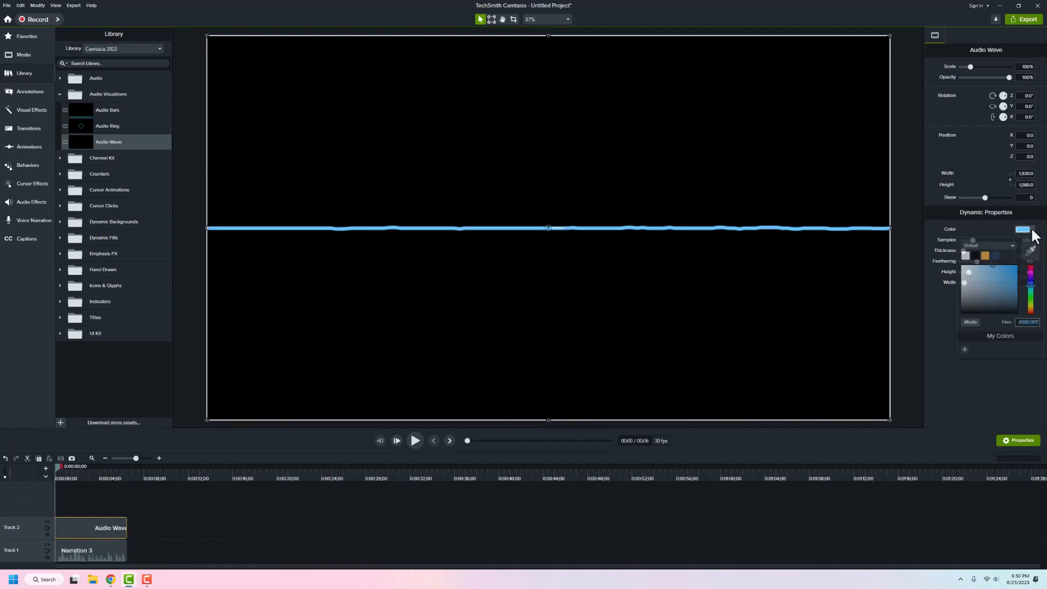
left_click(964, 256)
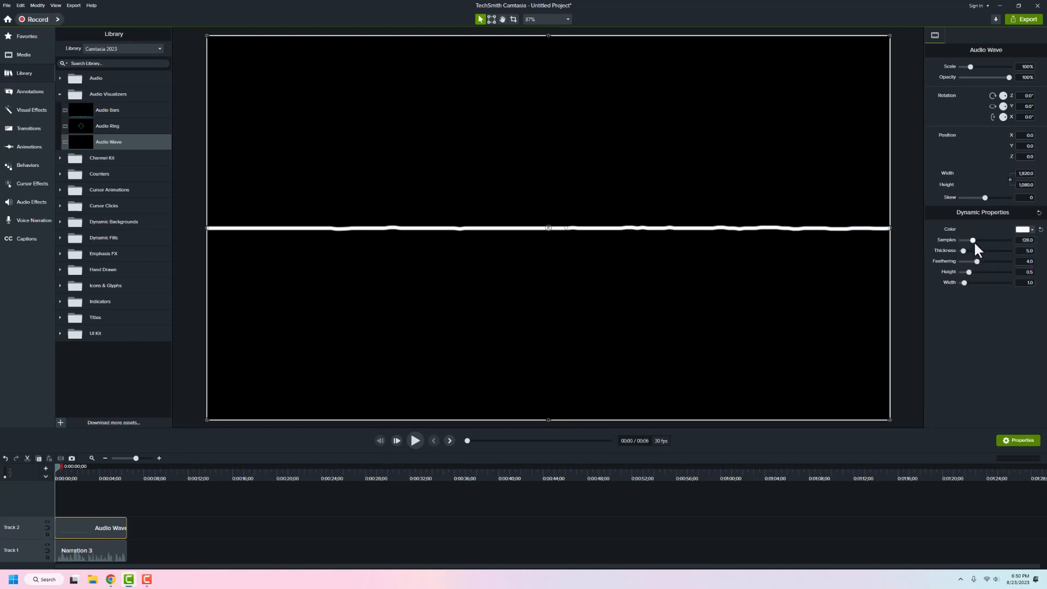
left_click_drag(976, 240, 1046, 276)
mouse_move(983, 266)
left_mouse_down()
mouse_move(969, 273)
mouse_move(982, 283)
left_mouse_up()
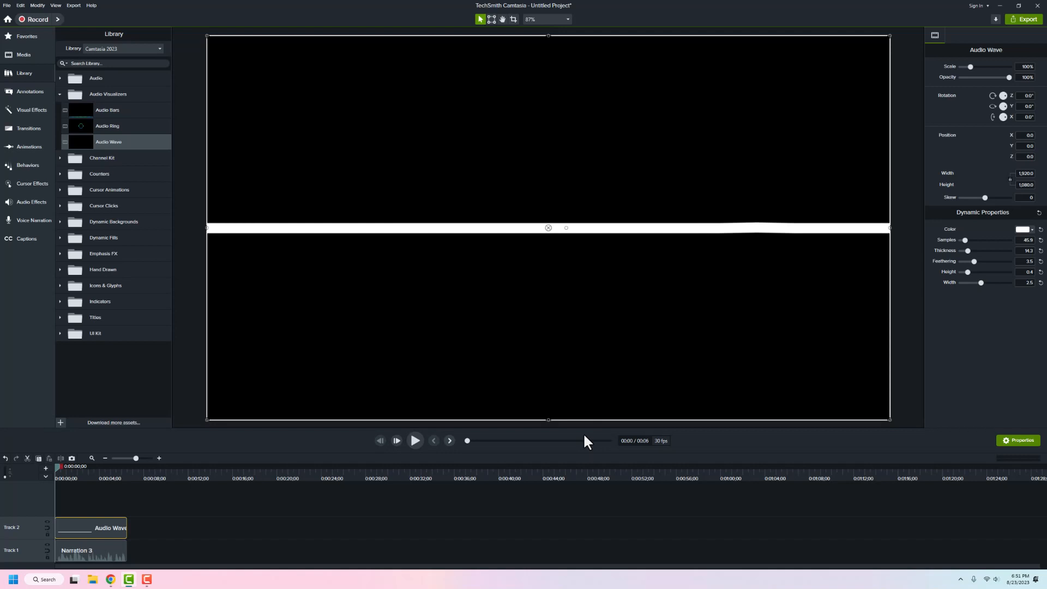
- Preview the wave, settle on Samples 237.7 and Thickness 4.2, then scale it down to about 34%
left_click(415, 440)
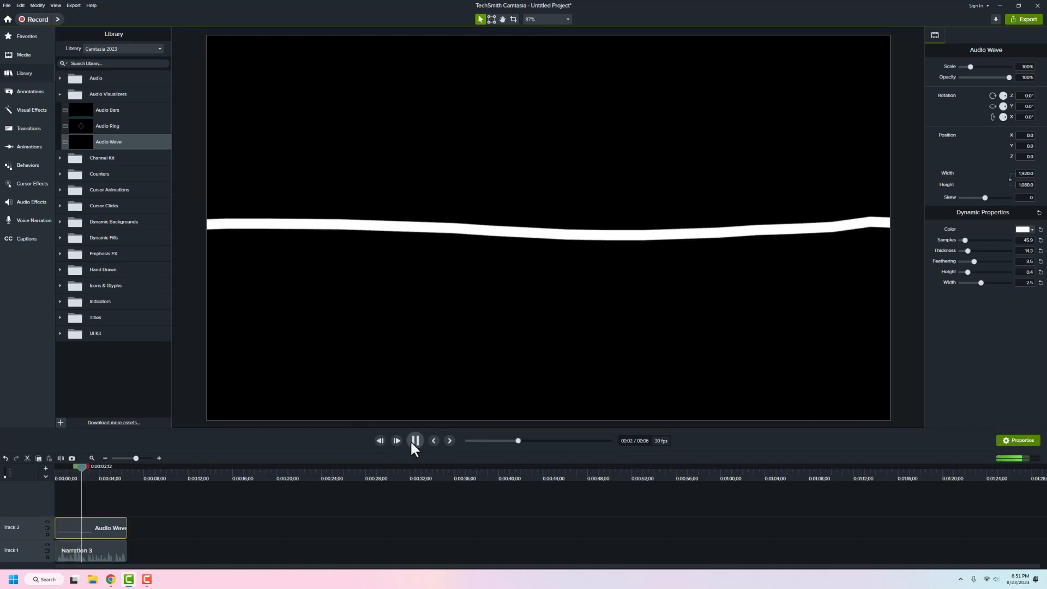
left_click(415, 441)
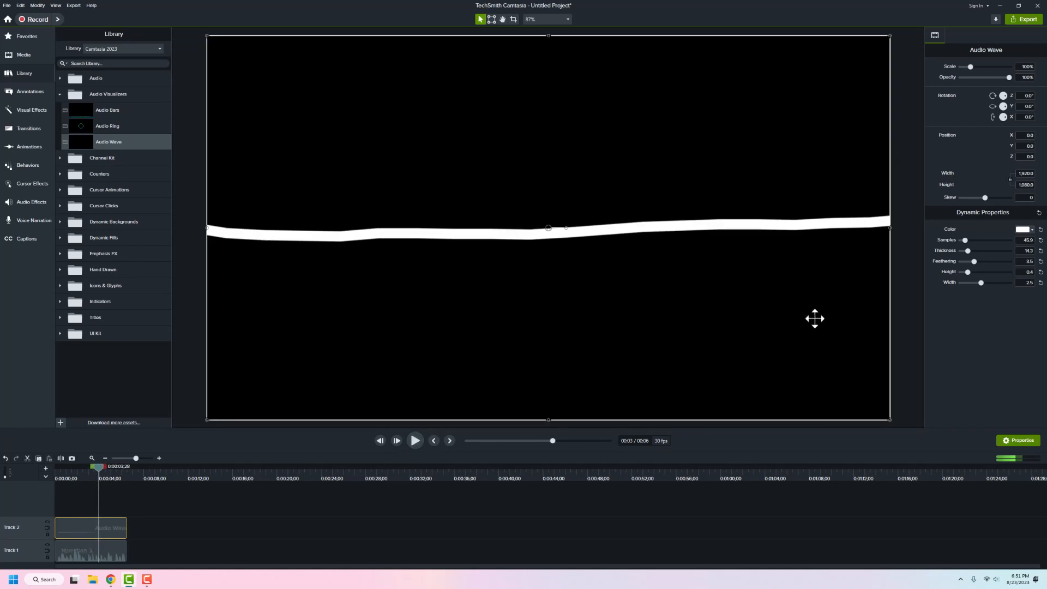
left_click_drag(965, 240, 994, 241)
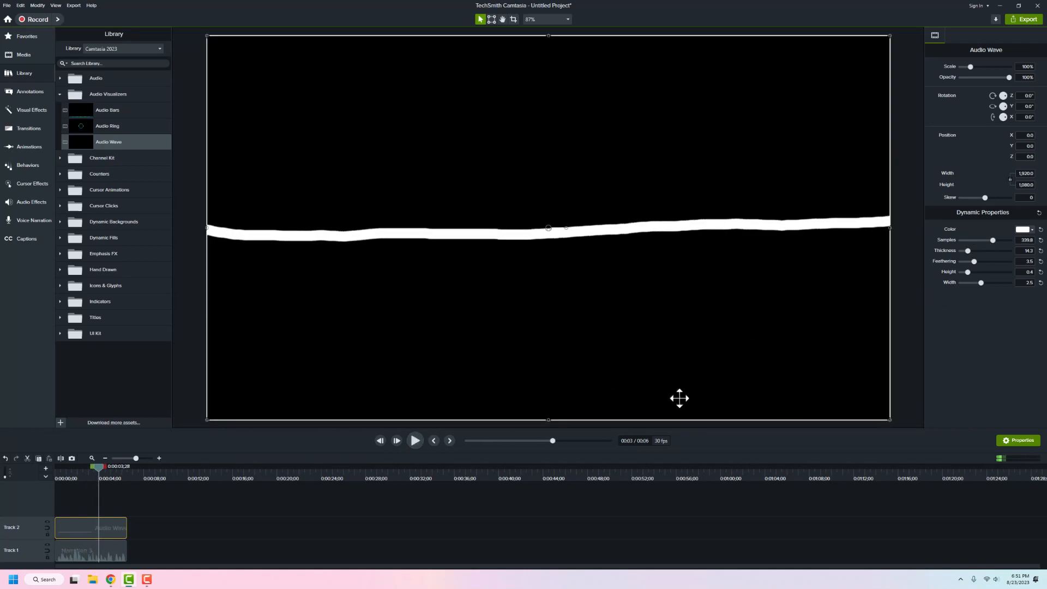
left_click(415, 441)
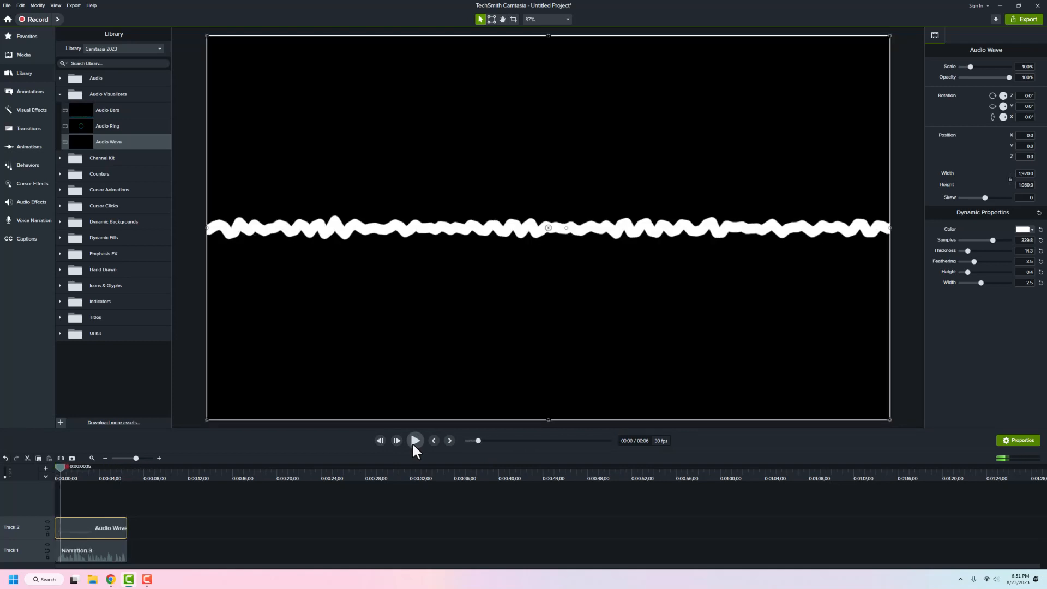
left_click_drag(991, 240, 977, 273)
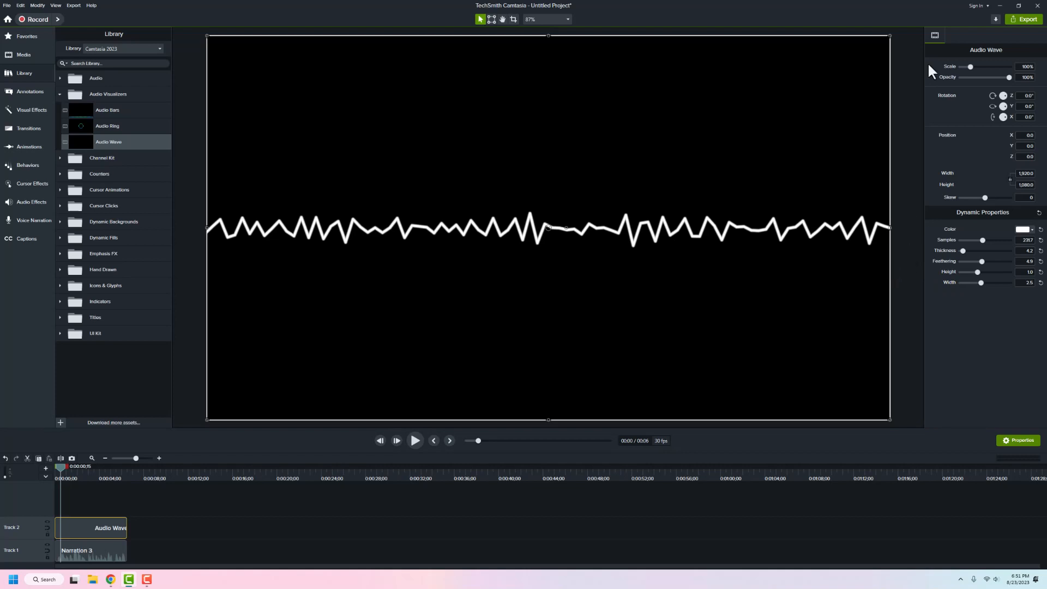
left_click_drag(890, 36, 435, 292)
- Shrink the wave a bit more, place it on the canvas's left side, and deselect it
left_click_drag(325, 358, 355, 289)
left_click(336, 187)
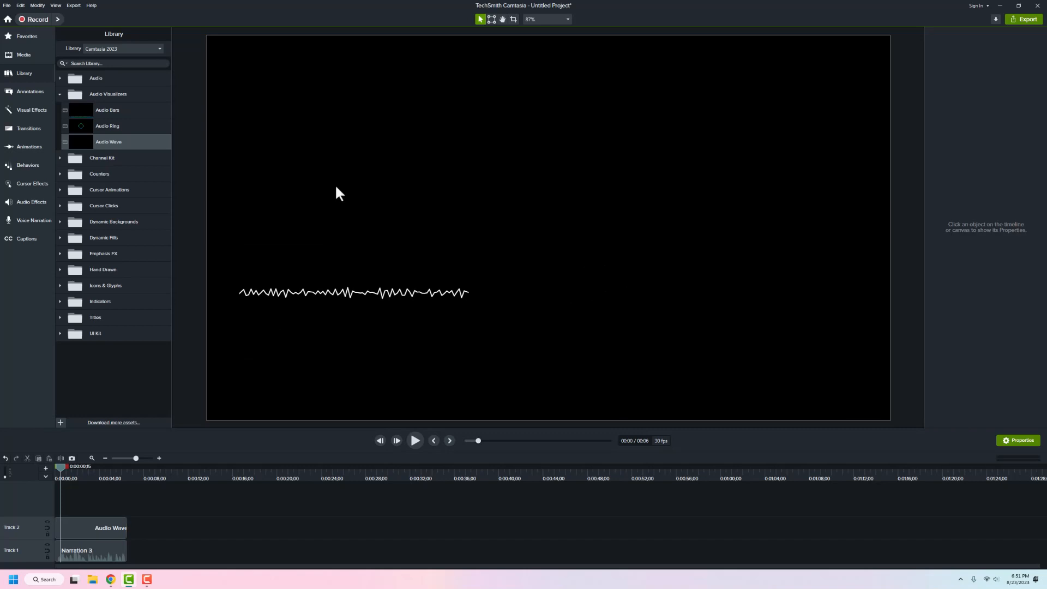